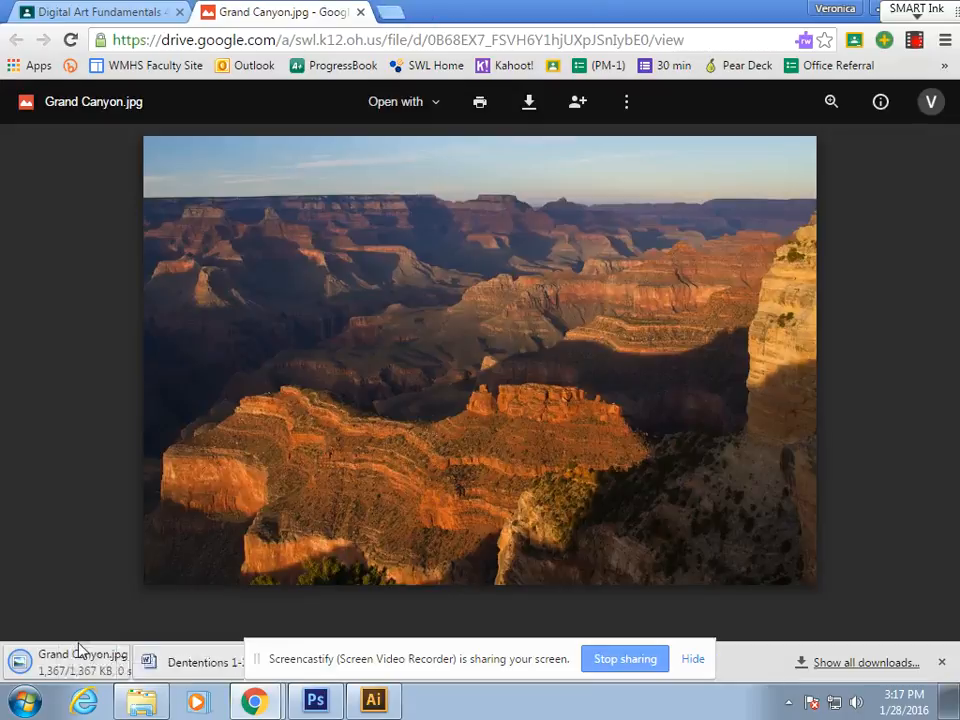
- Open the downloaded Grand Canyon.jpg as a document in Photoshop
left_click(313, 699)
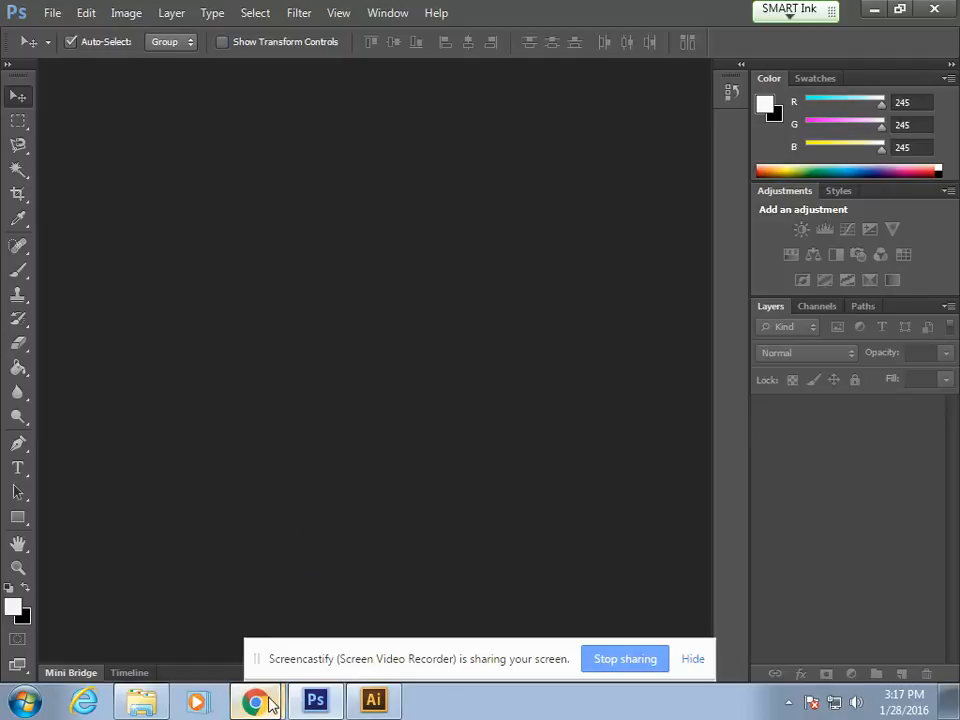
mouse_move(255, 700)
left_click(243, 627)
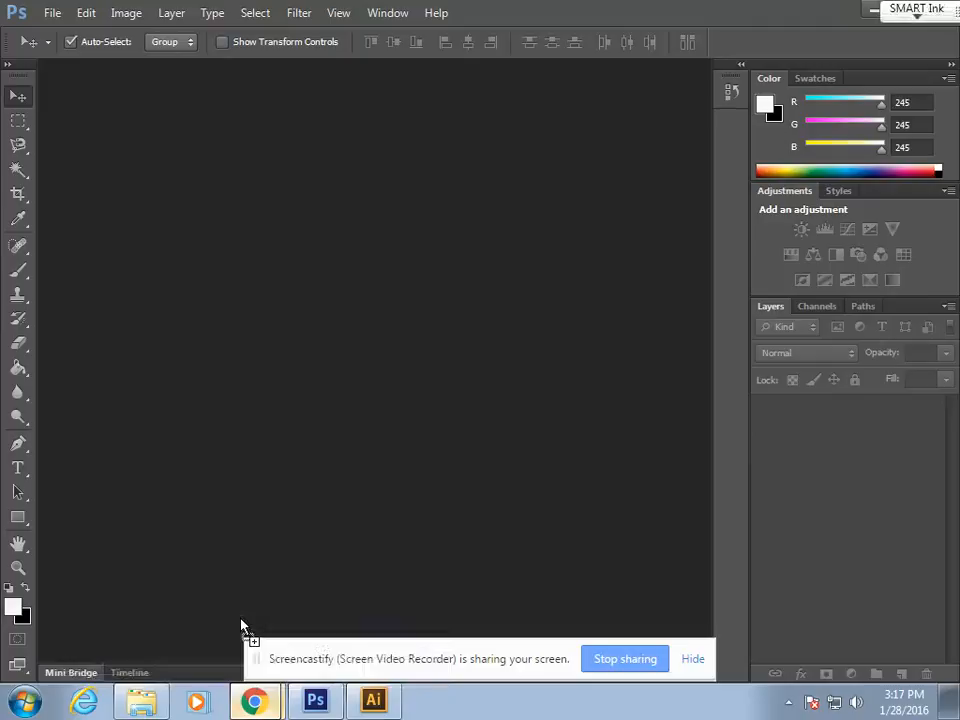
- Close the Grand Canyon.jpg preview in Chrome and download Dangling Legs.jpg from the Task 012 assignment
left_click(360, 12)
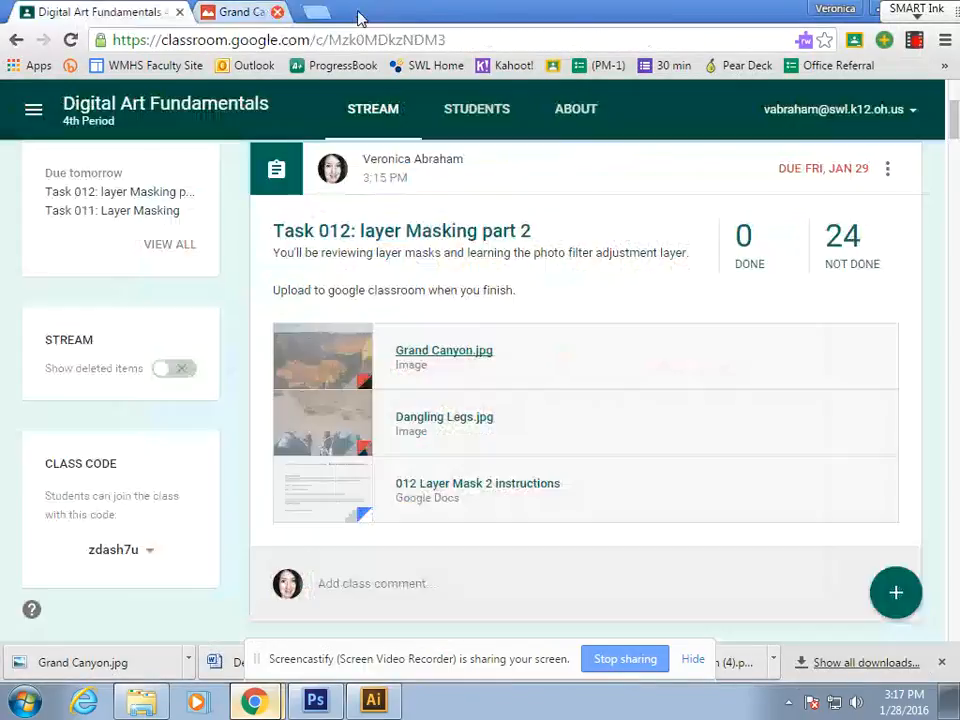
left_click(441, 421)
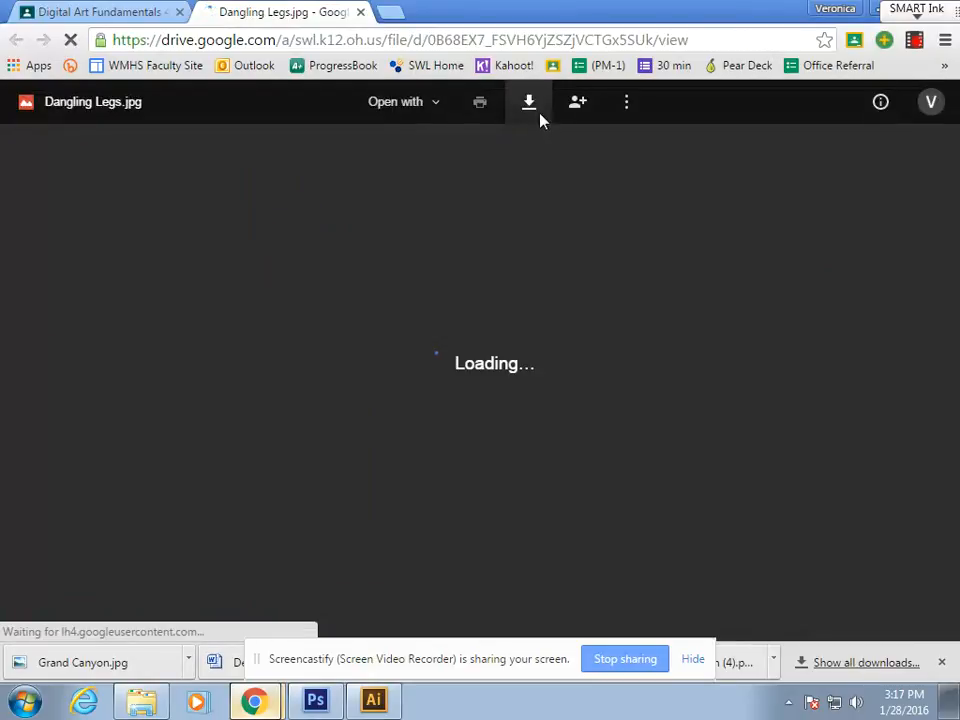
left_click(538, 112)
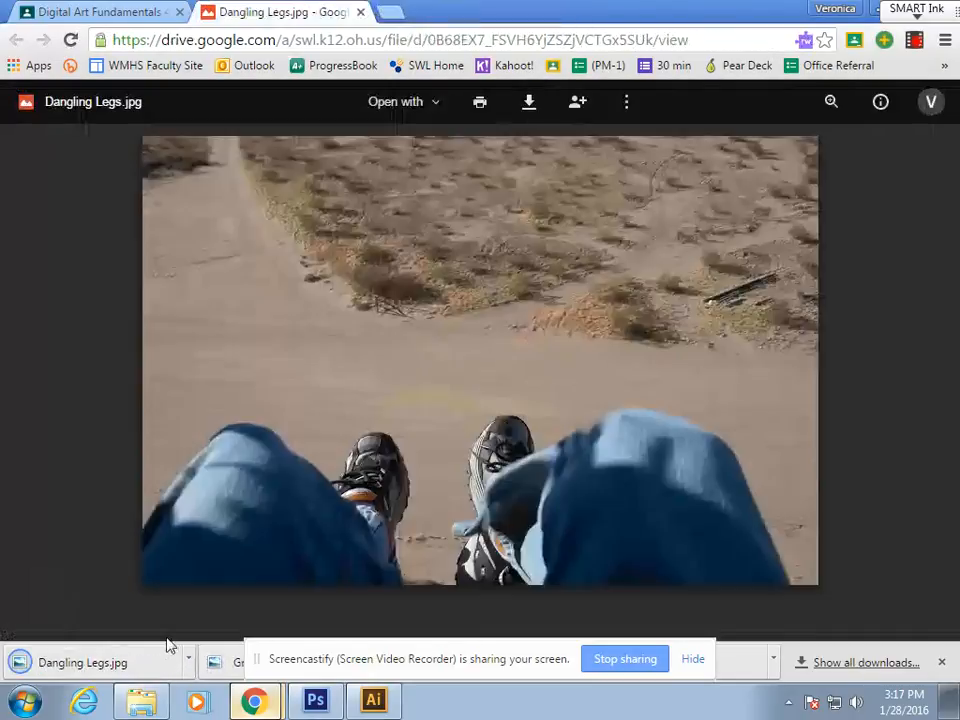
- Place the downloaded Dangling Legs.jpg over the Grand Canyon photo in Photoshop and rasterize its layer
left_click(303, 700)
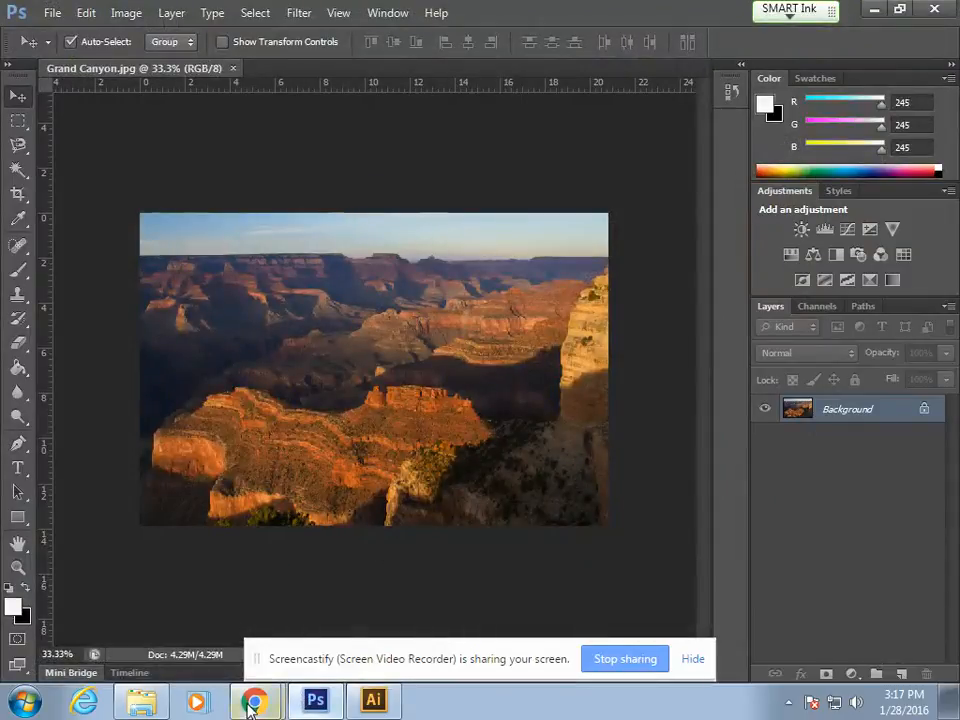
mouse_move(243, 683)
left_click(225, 632)
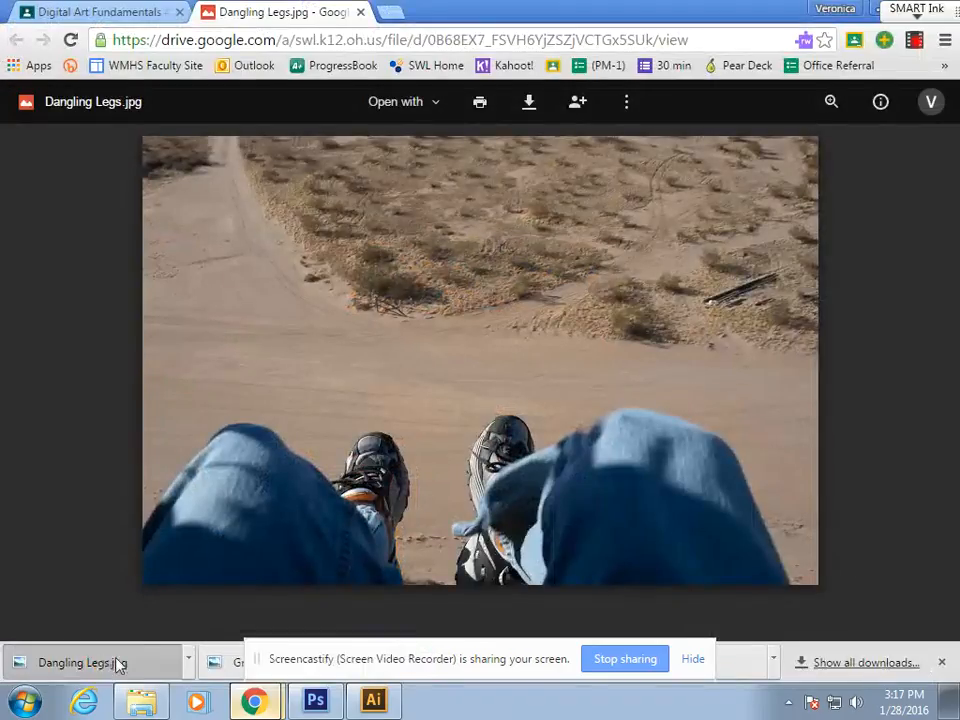
left_click(310, 697)
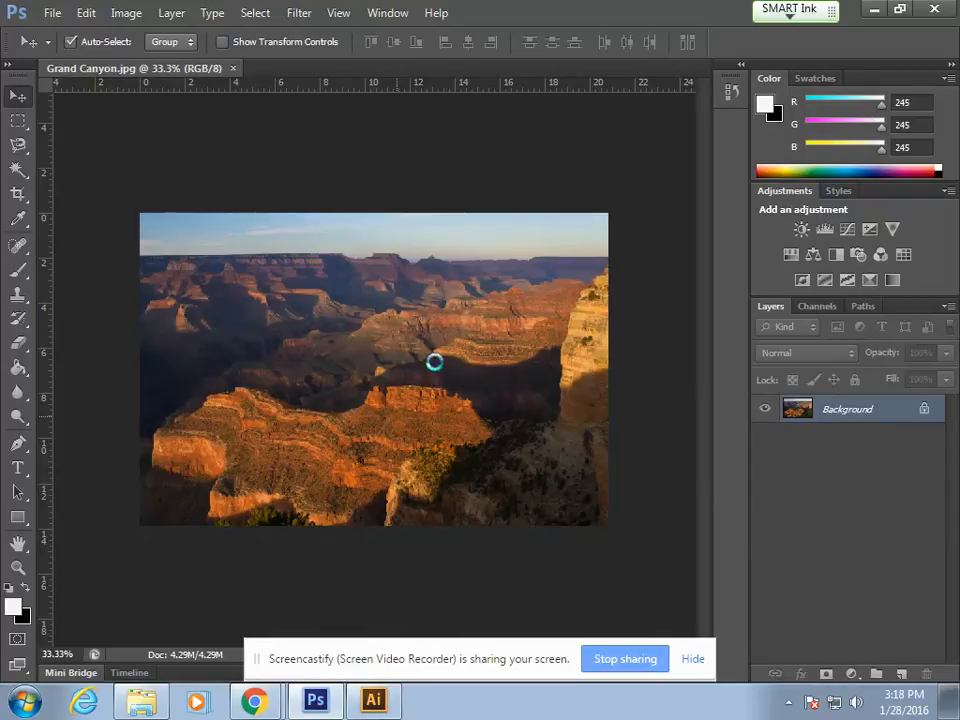
key("ctrl+t")
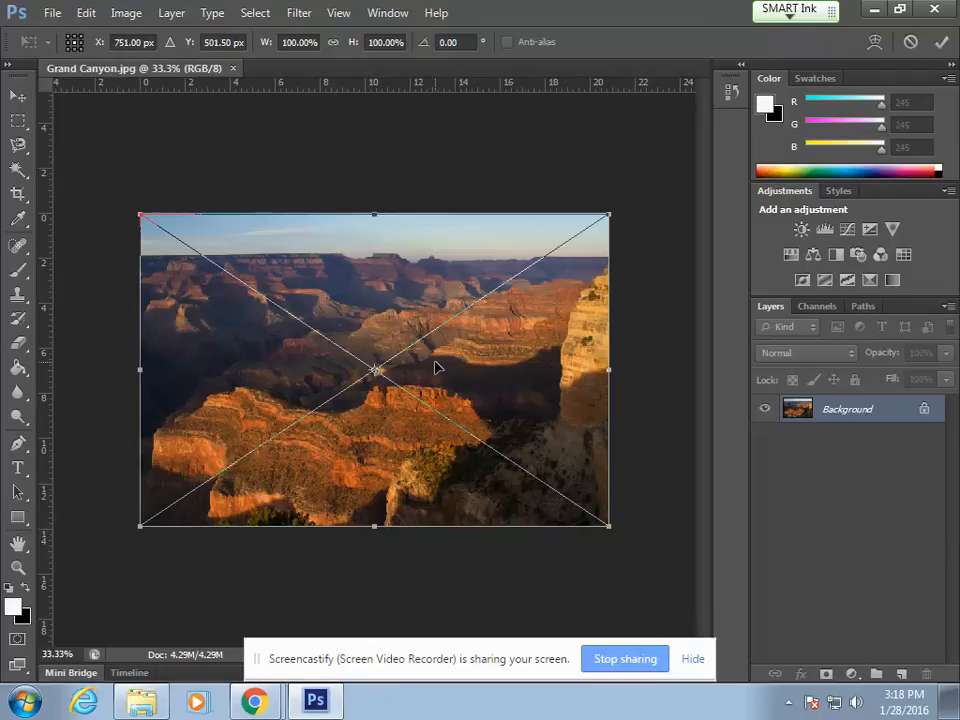
key("Return")
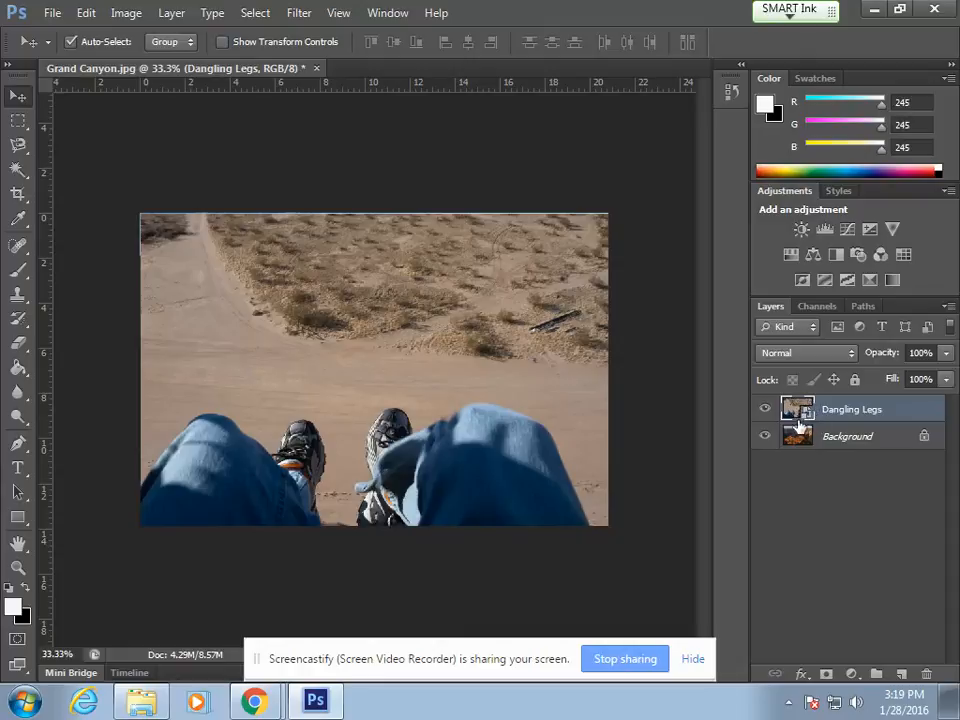
right_click(900, 415)
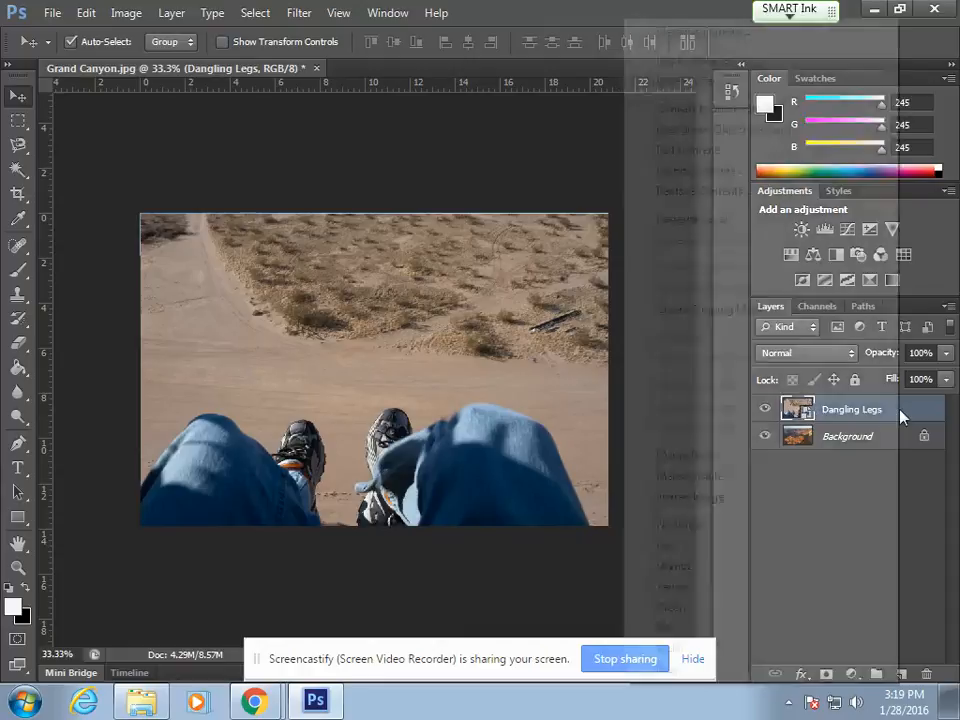
left_click(740, 224)
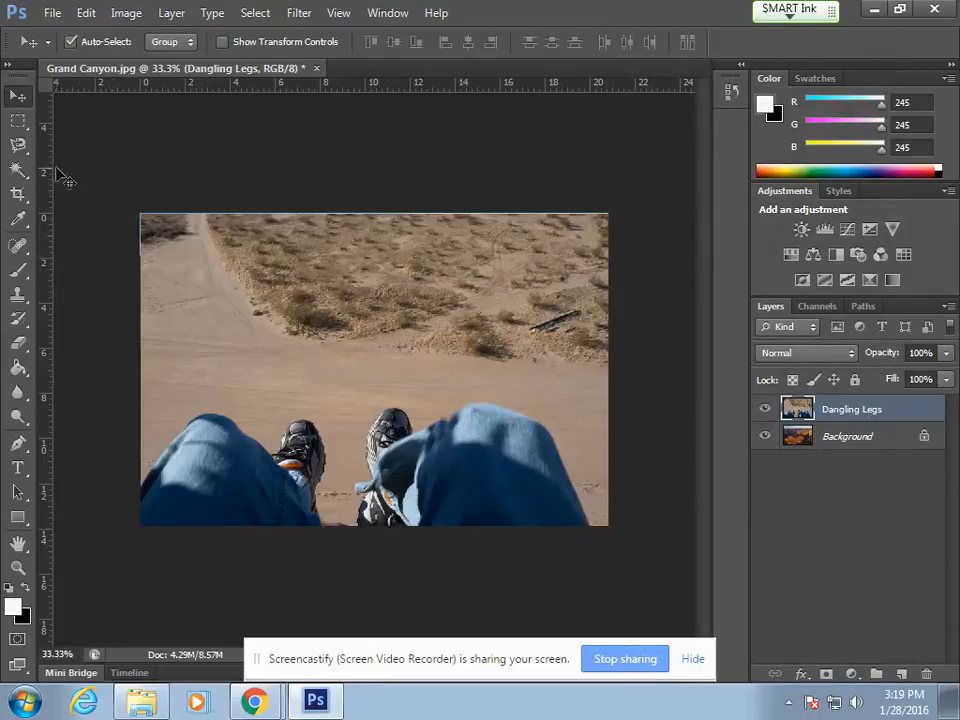
- Select the desert ground around the legs with the Quick Selection tool and hide it on the Dangling Legs layer with an inverted layer mask
left_click(26, 176)
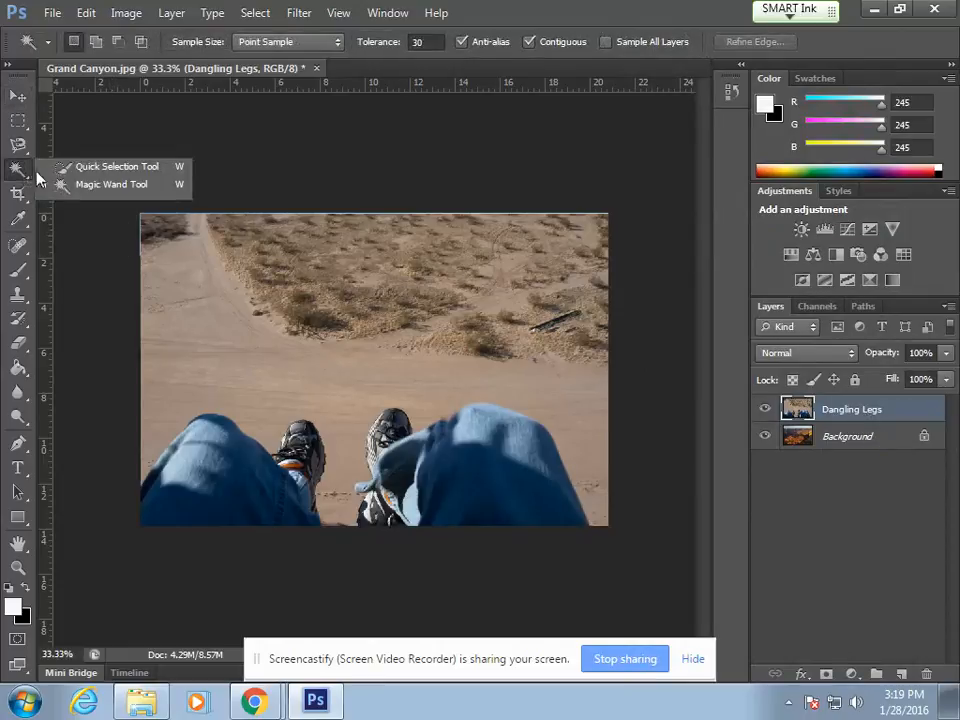
left_click(80, 168)
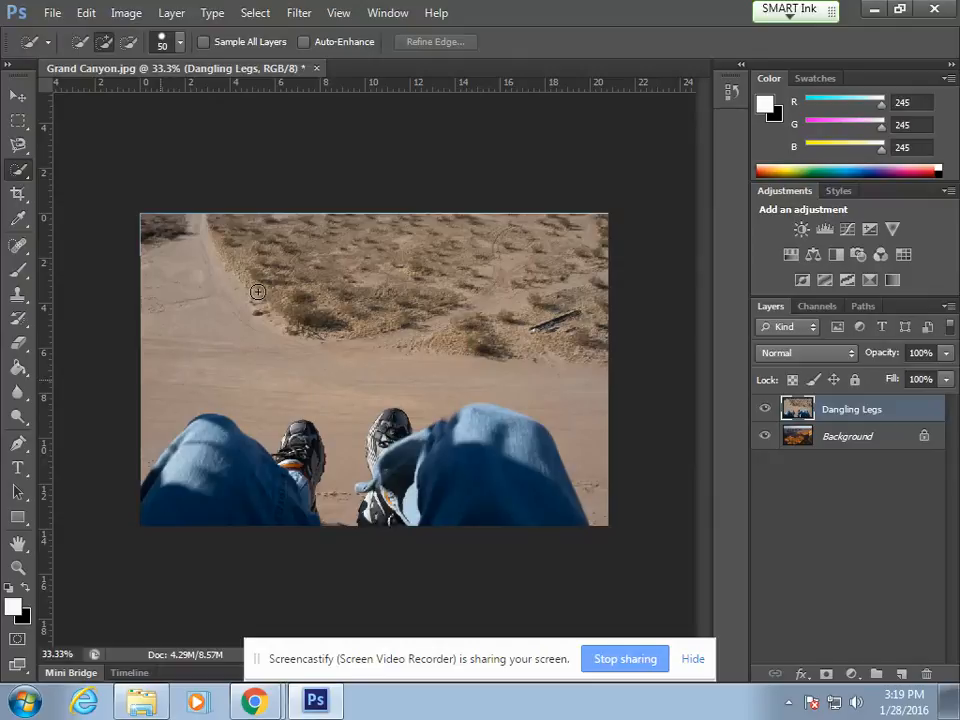
left_click_drag(258, 292, 212, 305)
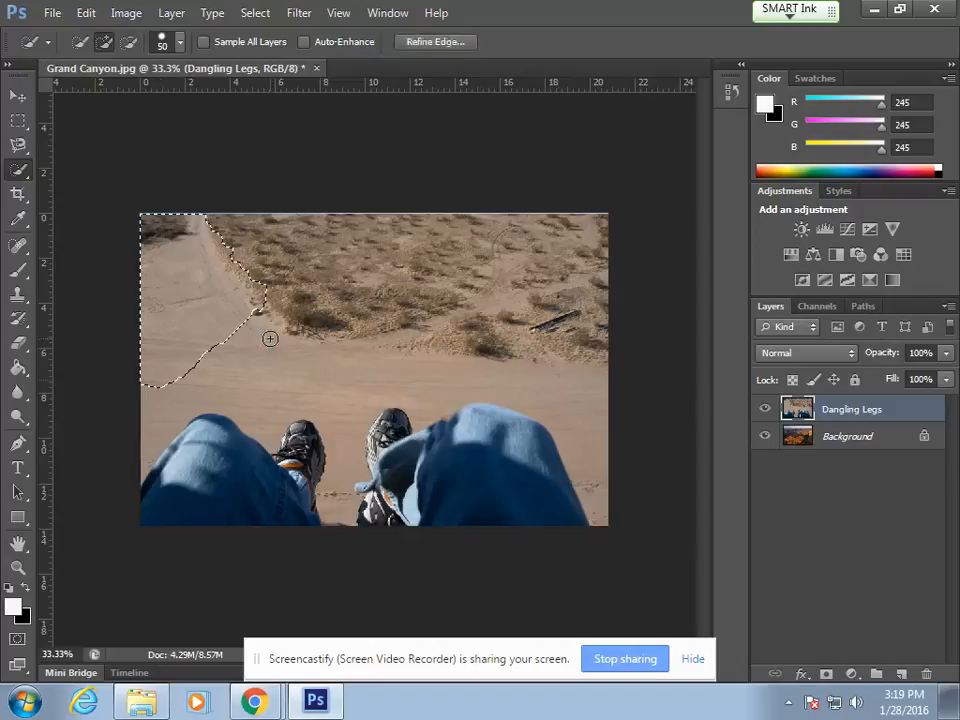
mouse_move(367, 350)
left_mouse_down()
mouse_move(519, 357)
mouse_move(574, 378)
mouse_move(589, 404)
left_mouse_up()
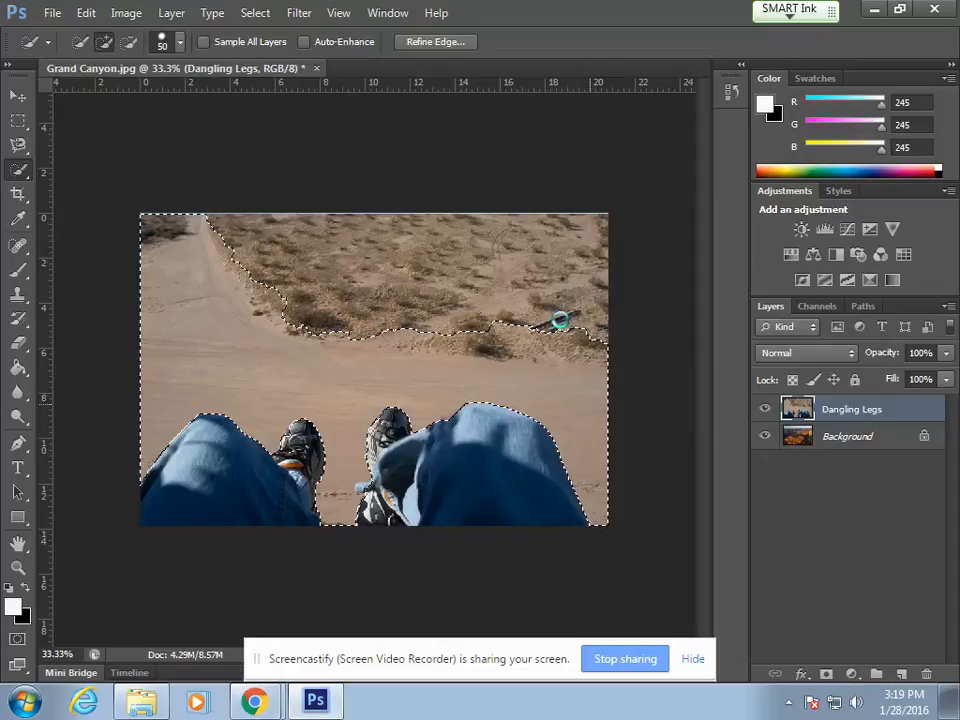
left_click(544, 273)
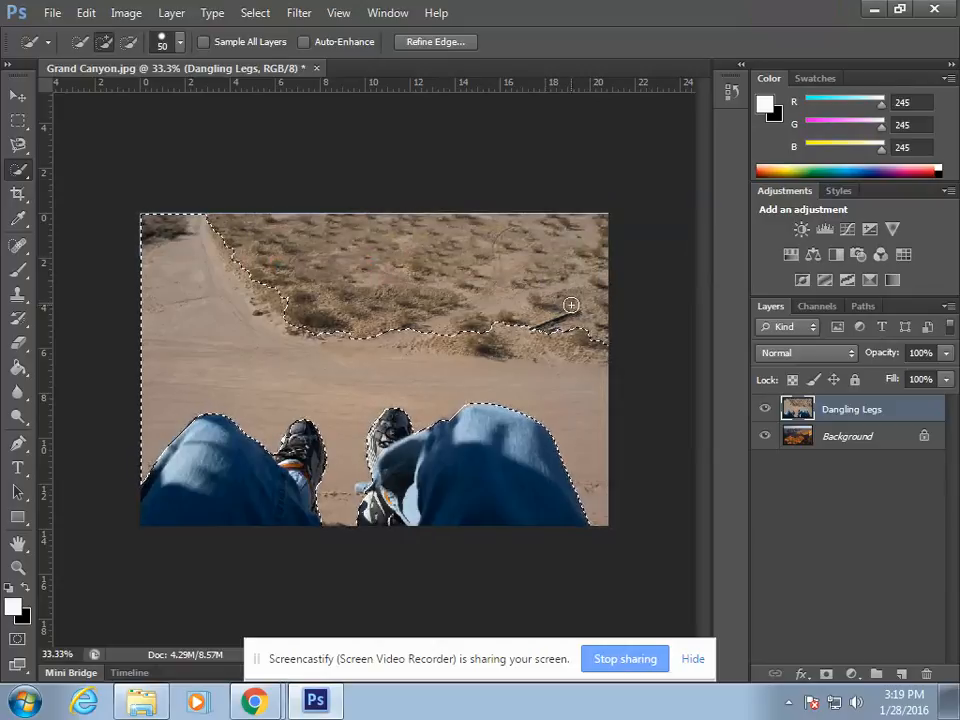
left_click_drag(507, 254, 417, 247)
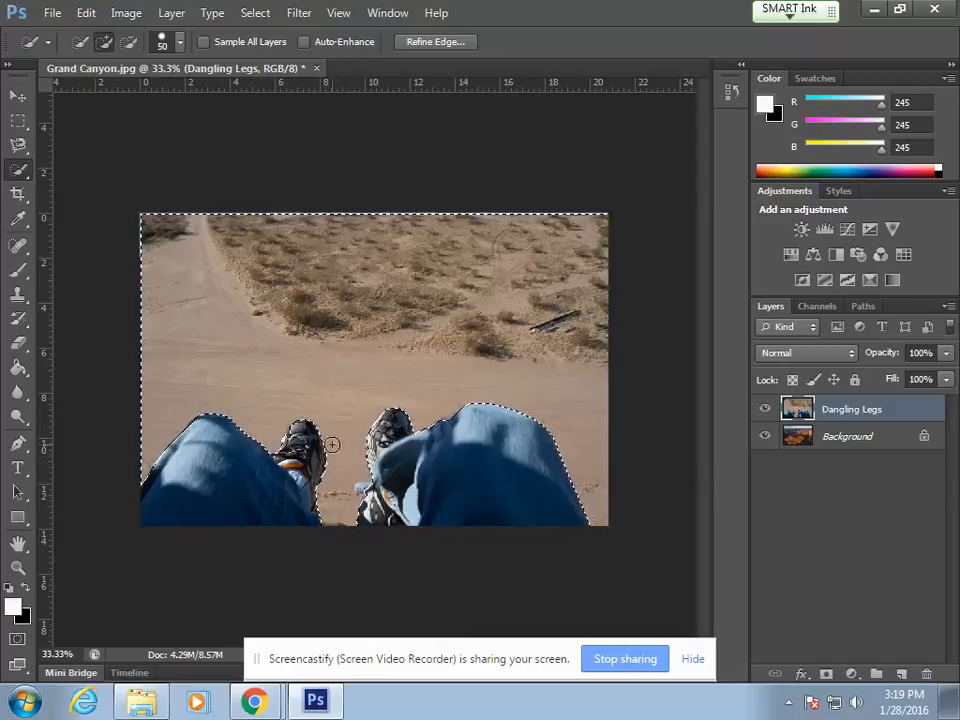
left_click(826, 675, "alt")
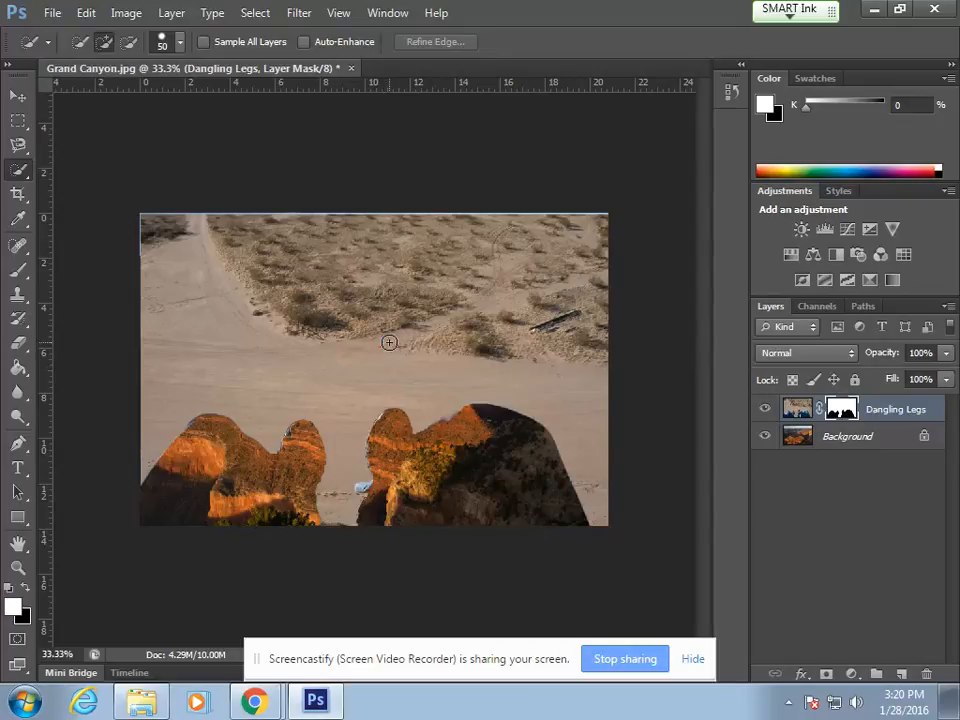
key("ctrl+i")
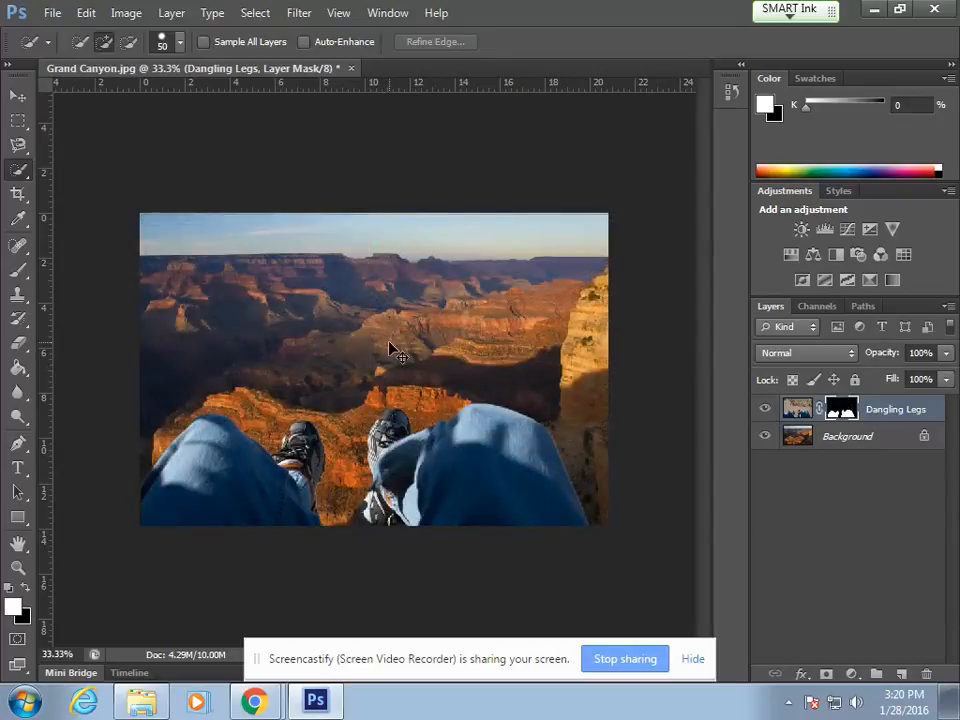
- Paint black on the Dangling Legs layer mask over the left shoe's toe with a brush of size 30
key("ctrl+plus")
key("ctrl+plus")
left_click_drag(178, 515, 390, 347)
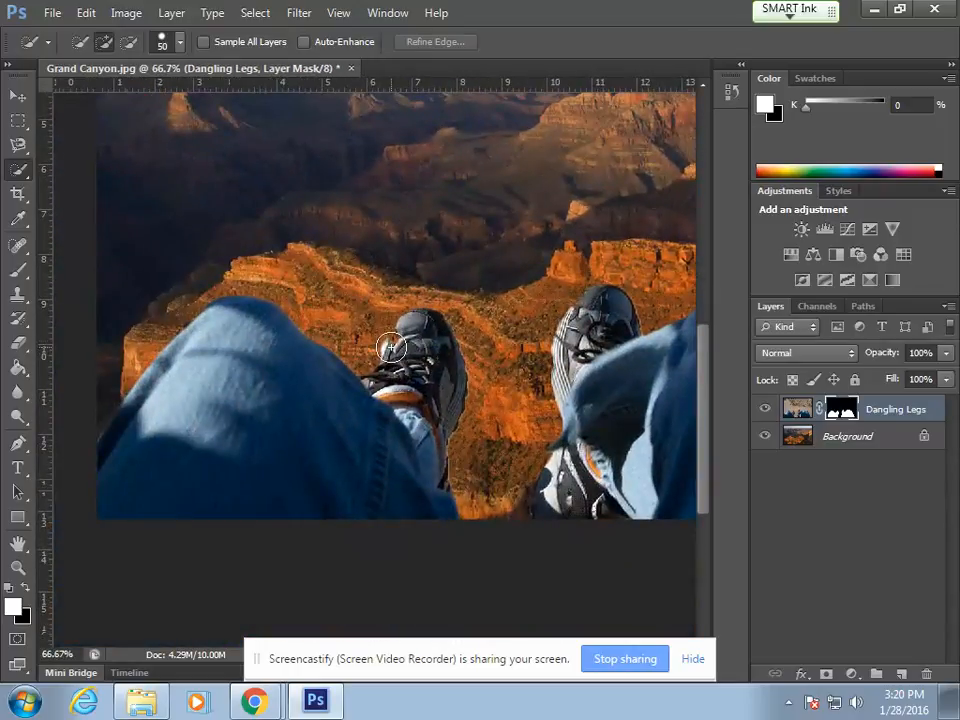
left_click(20, 270)
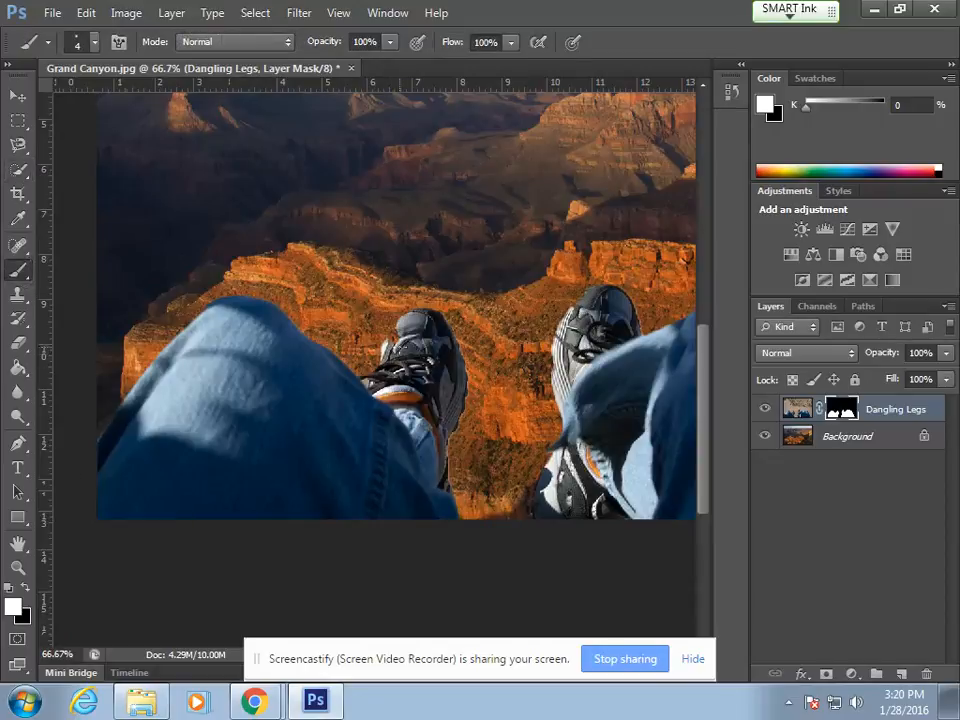
key("bracketright")
key("bracketright")
key("bracketright")
key("bracketright")
key("bracketright")
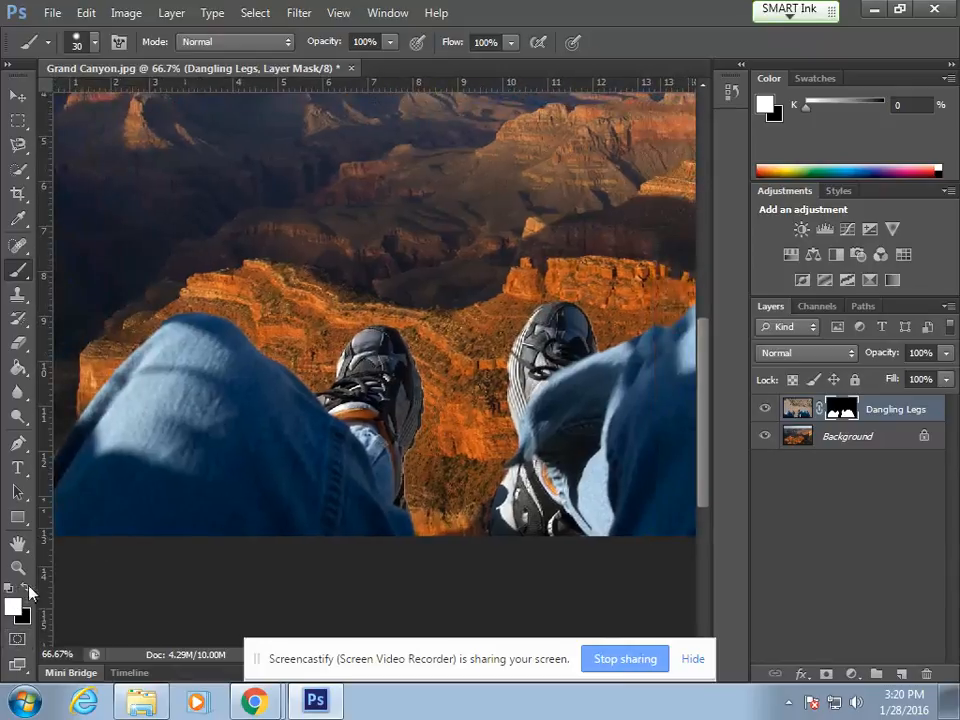
left_click(32, 590)
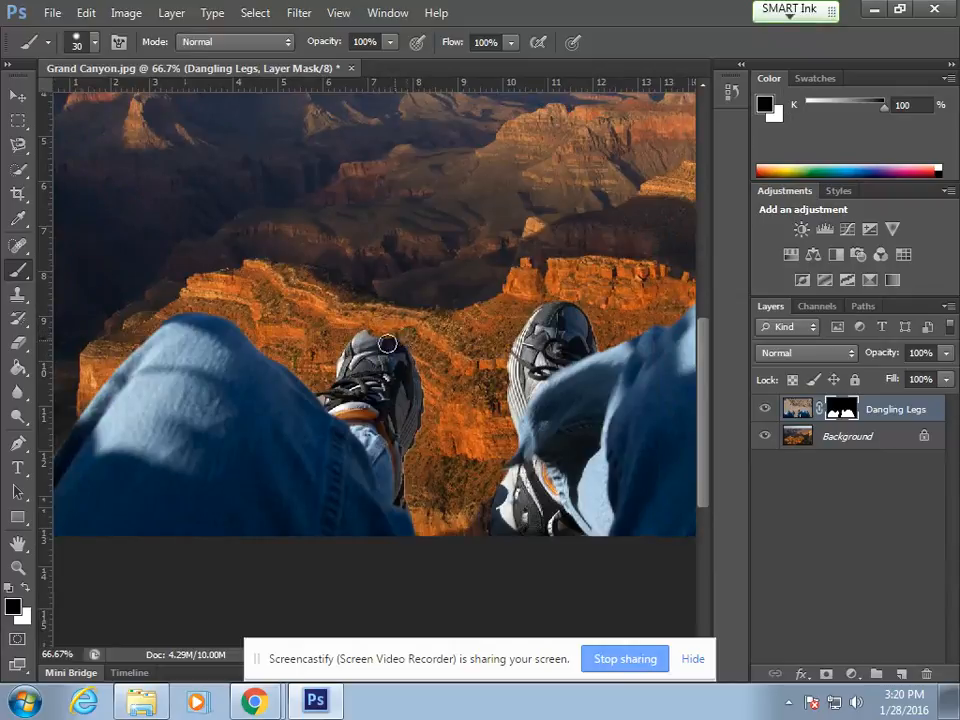
- Paint white on the Dangling Legs layer mask to restore the left shoe's toe
left_click(23, 577)
left_click(25, 587)
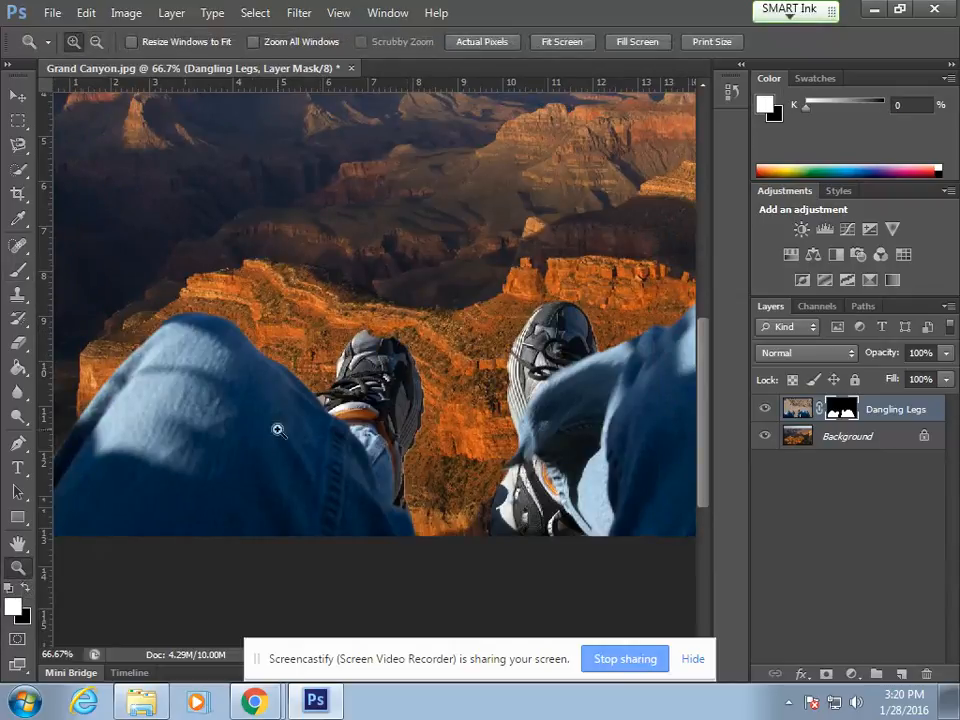
left_click(18, 270)
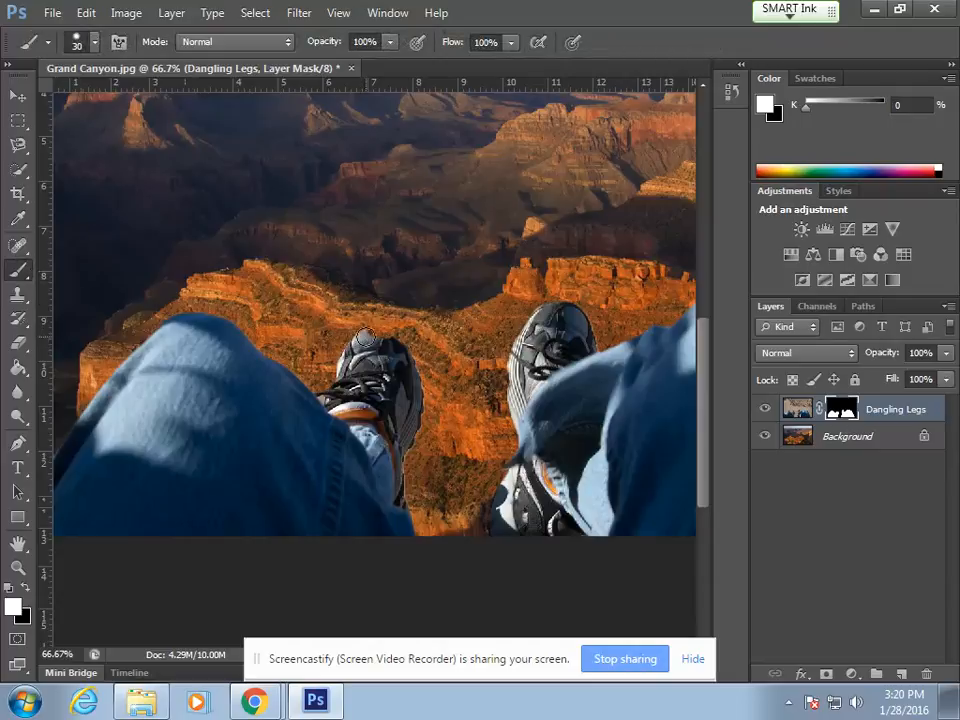
key("space")
left_click_drag(526, 404, 522, 405)
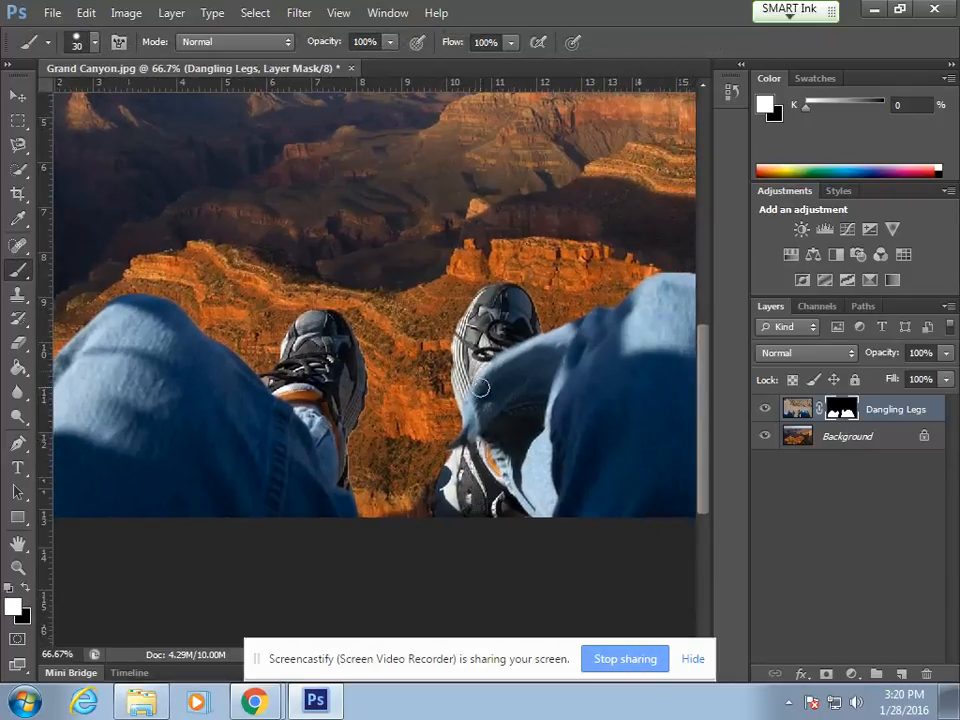
scroll(400, 310, "up", 2)
scroll(532, 410, "down", 2)
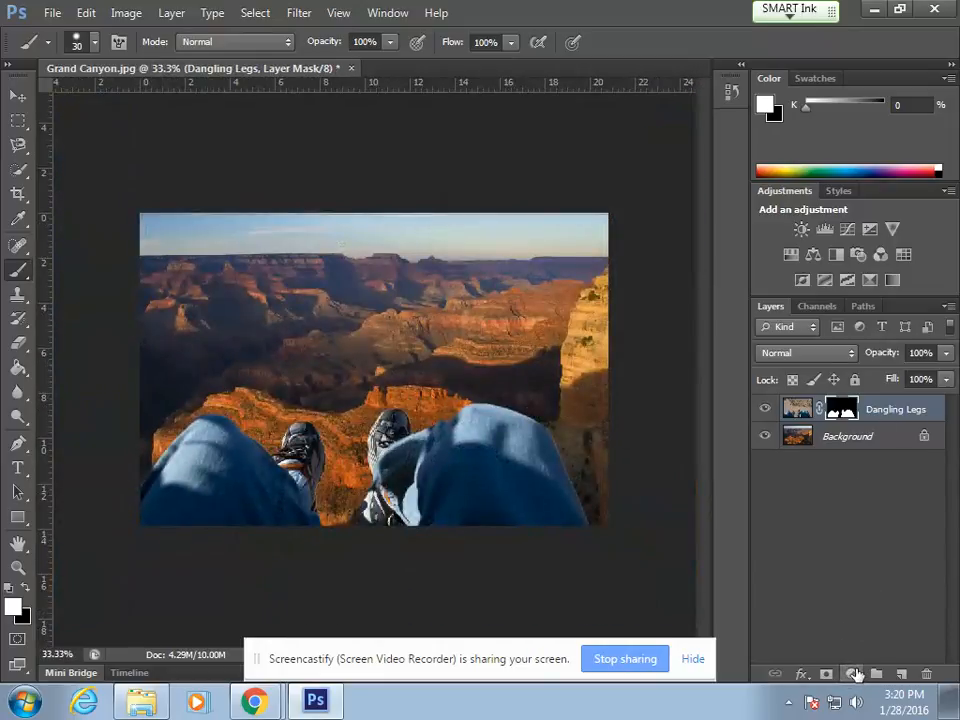
- Add a Photo Filter adjustment with Warming Filter (85) at 84% density, clipped to the Dangling Legs layer
left_click(853, 674)
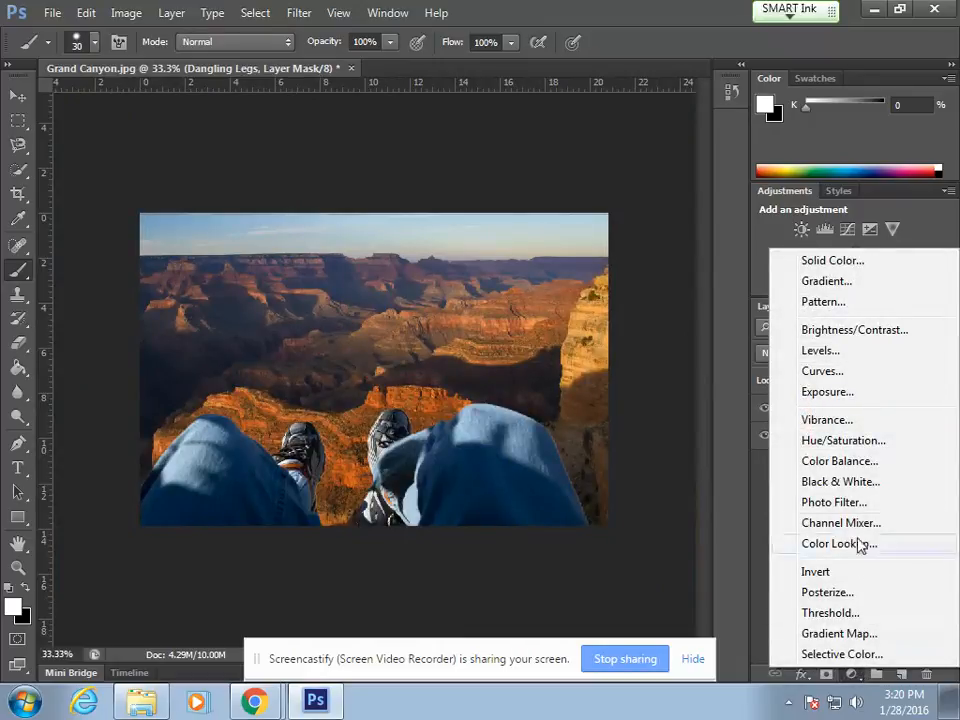
left_click(843, 503)
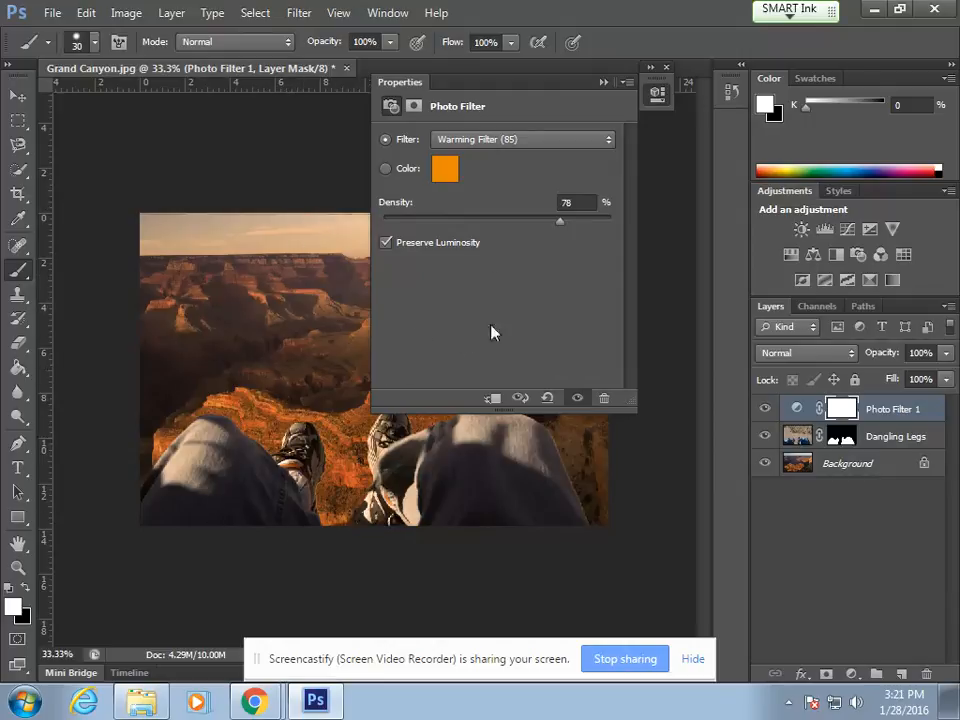
left_click(493, 401)
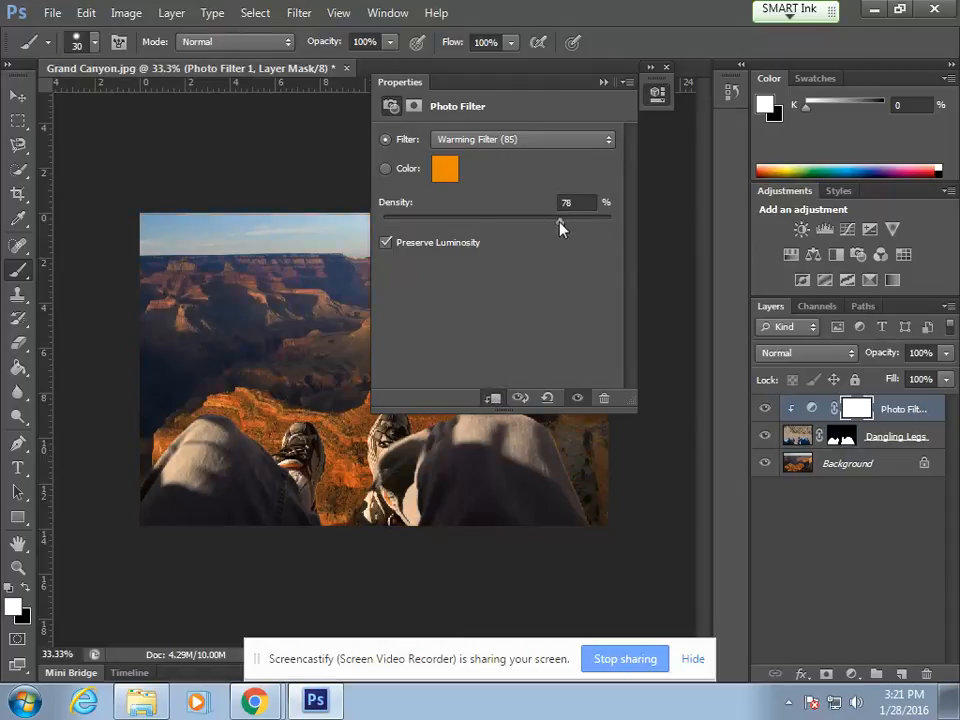
left_click(604, 84)
- Compare the composite with the Photo Filter hidden and shown, and with its clipping to the Dangling Legs layer released and restored
left_click(764, 409)
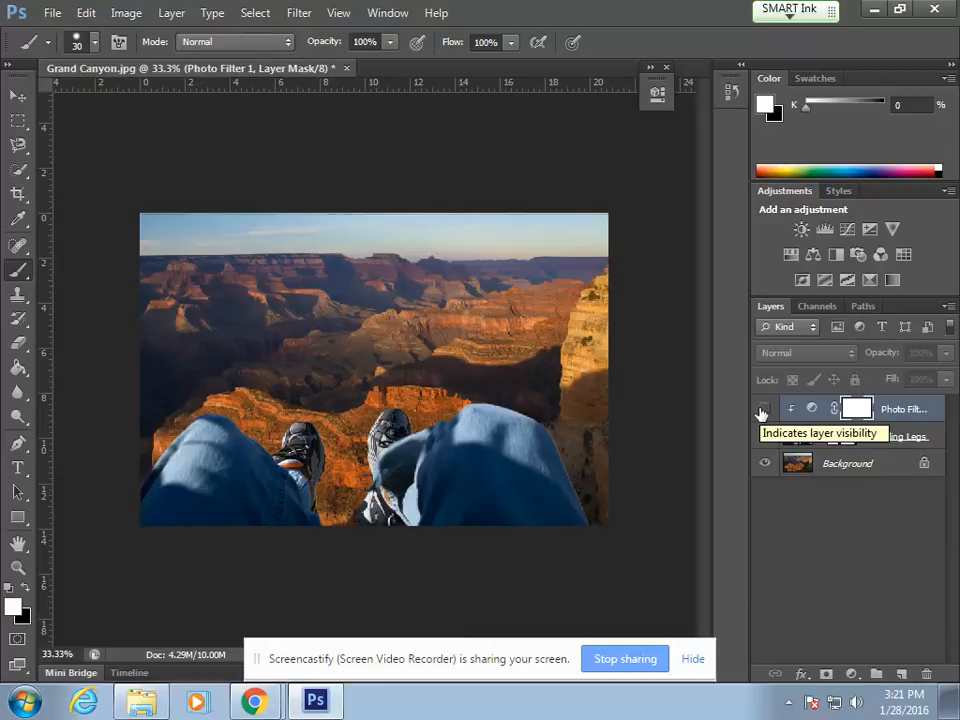
left_click(764, 409)
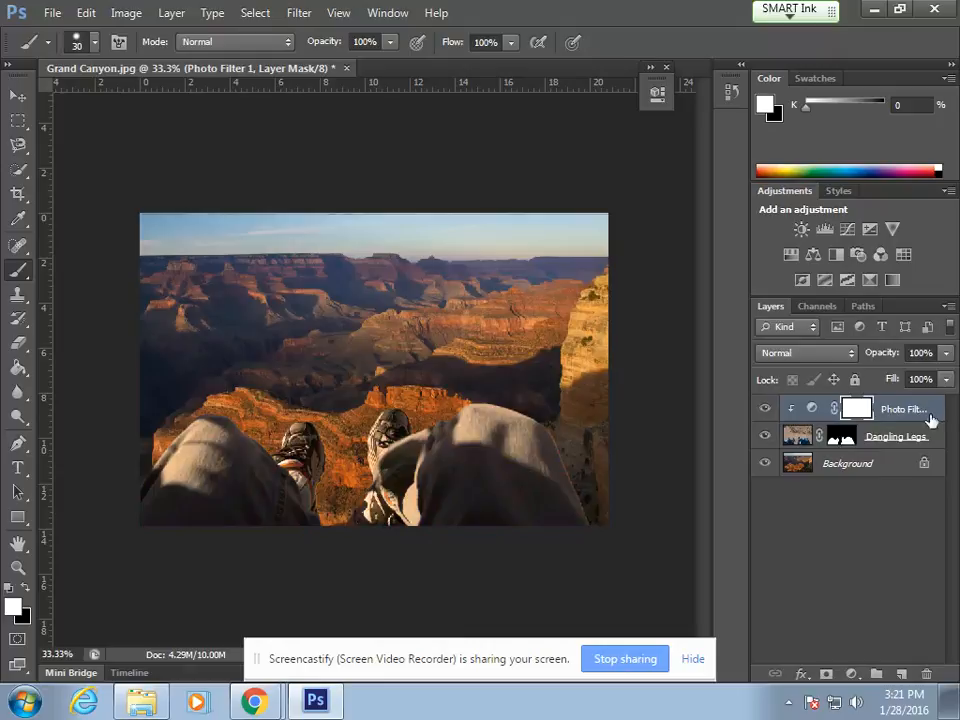
double_click(798, 410)
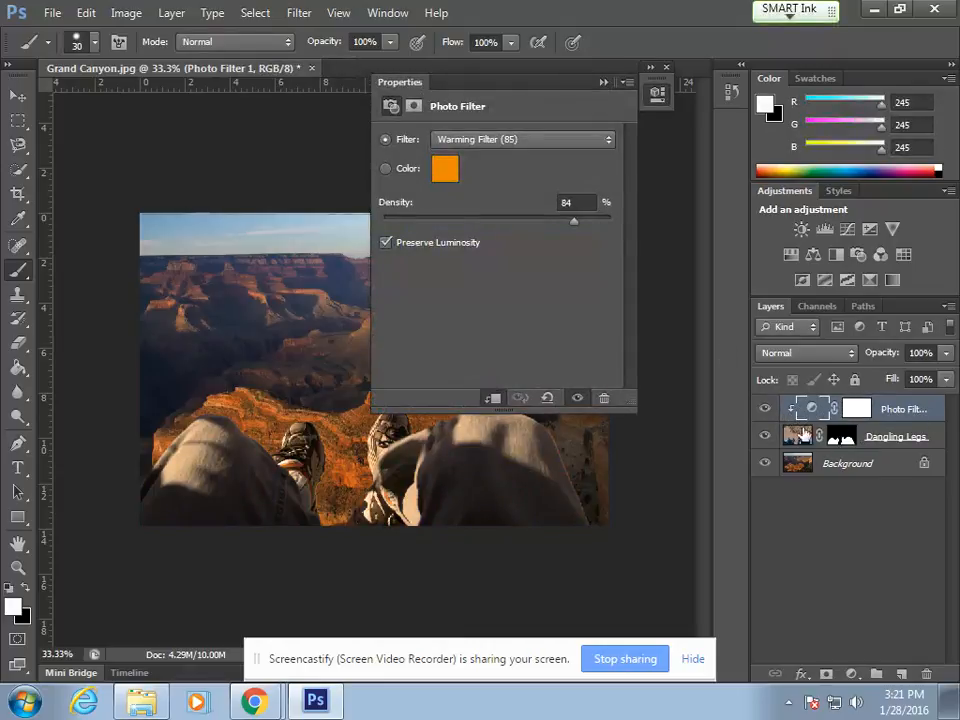
left_click(494, 399)
left_click(495, 399)
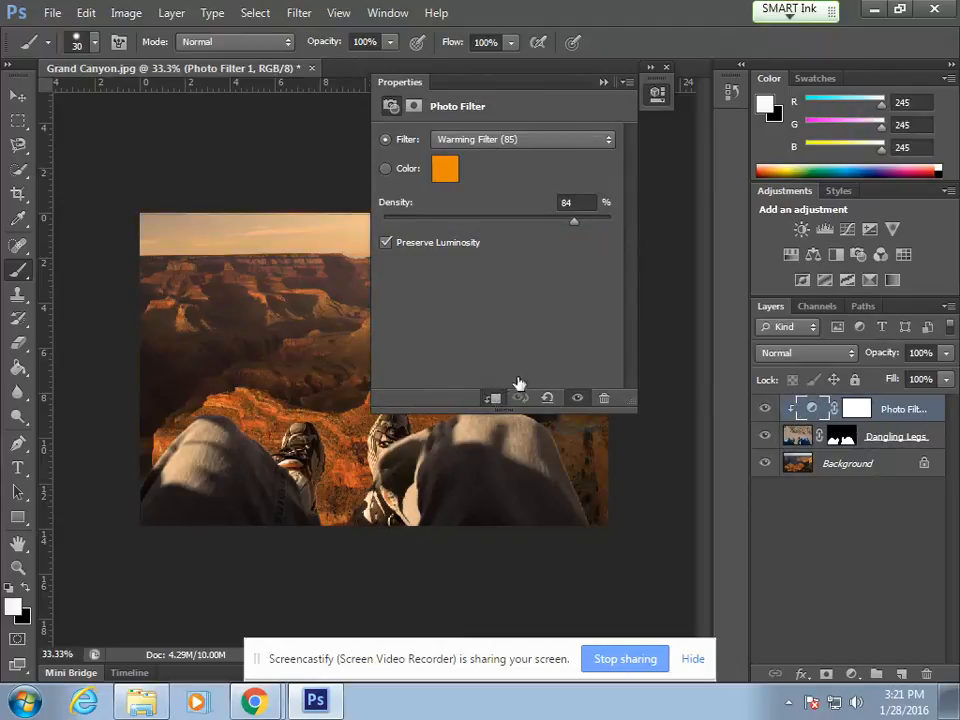
left_click(600, 84)
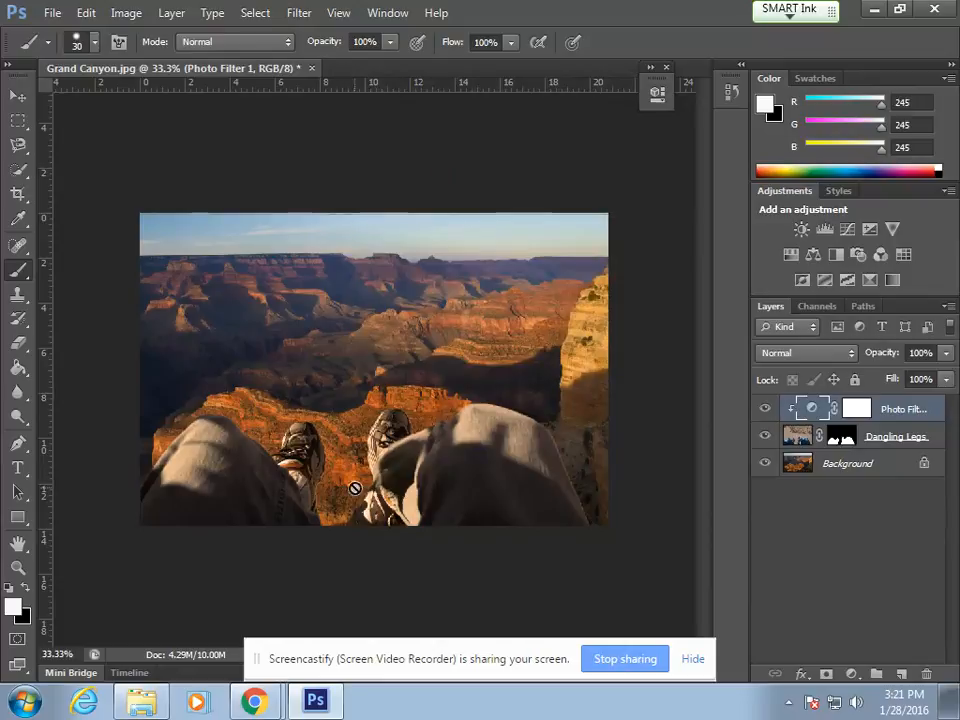
- Start saving the composite as a new file with Save As
left_click(54, 14)
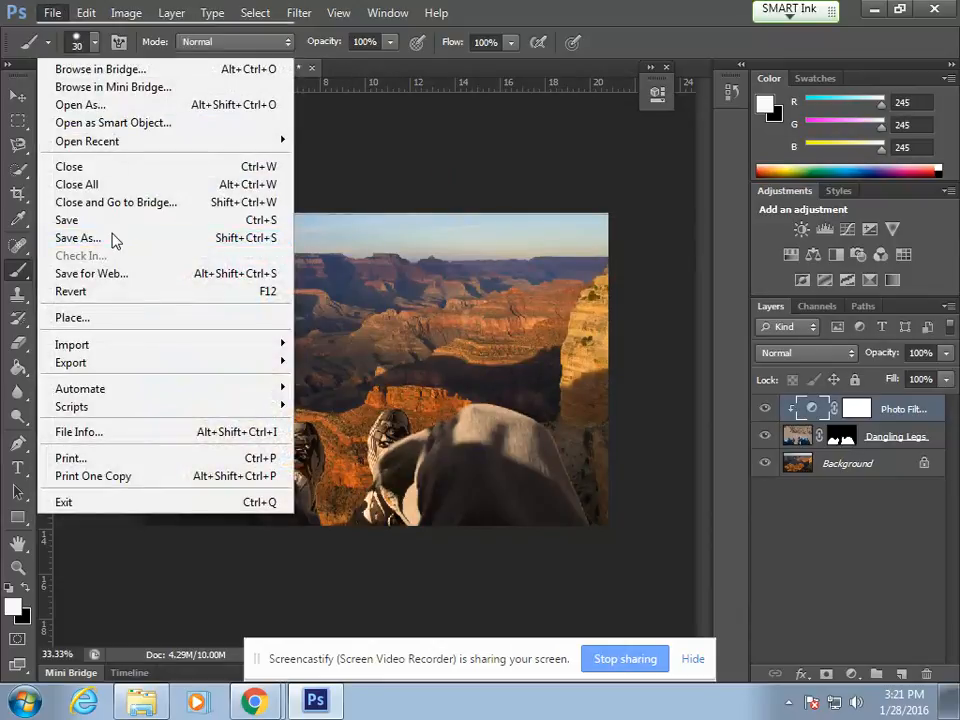
left_click(113, 240)
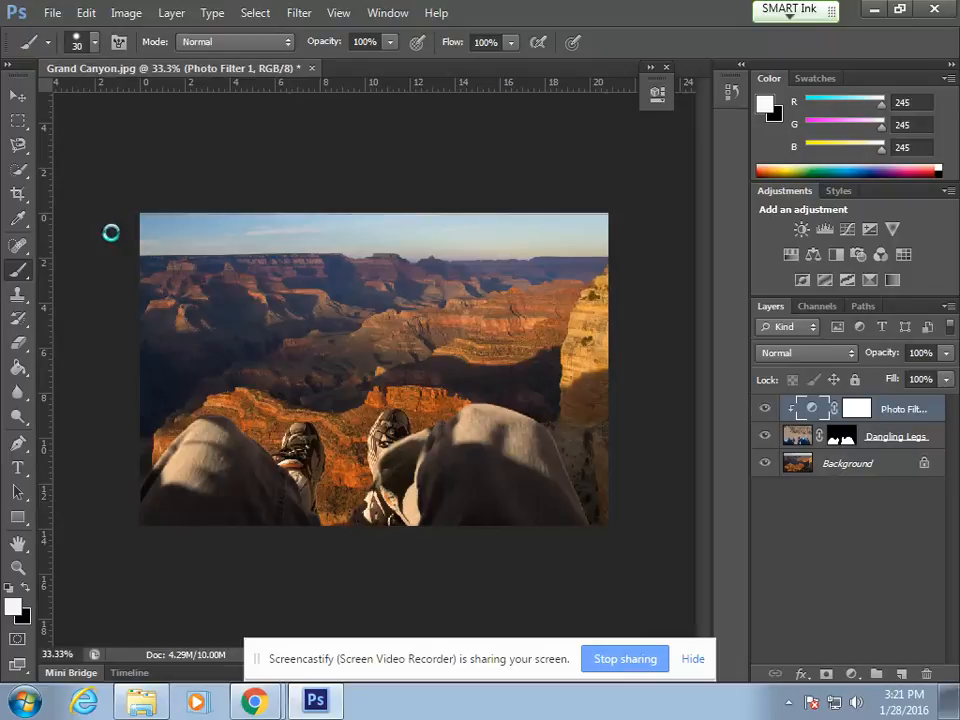